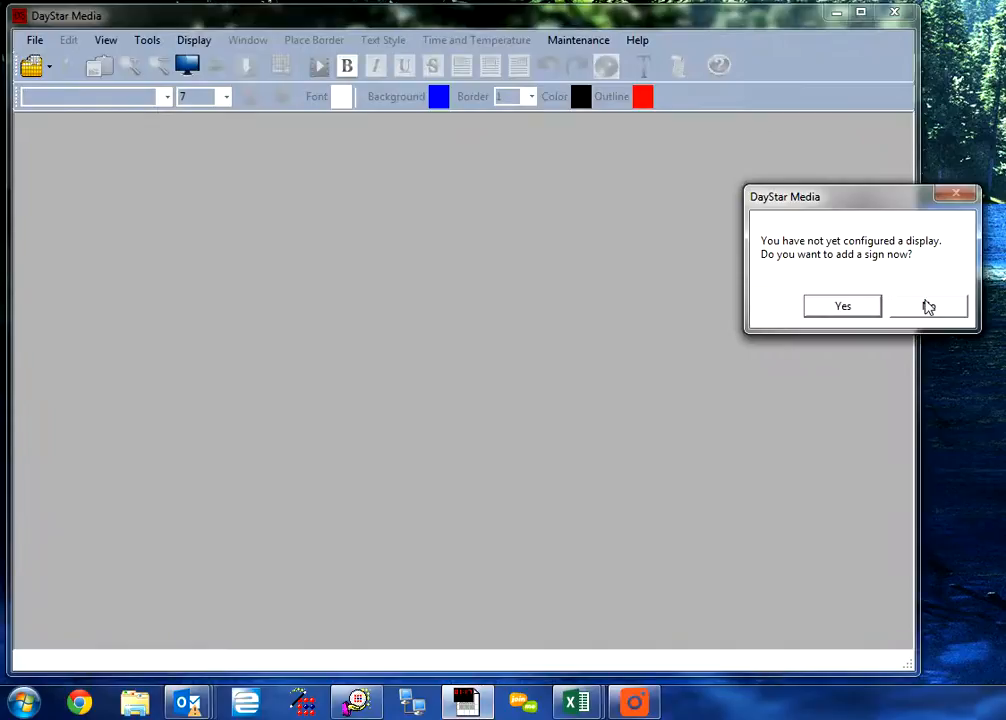
Accept the offer to add a sign and auto-detect displays on the network.
left_click_drag(868, 198, 455, 183)
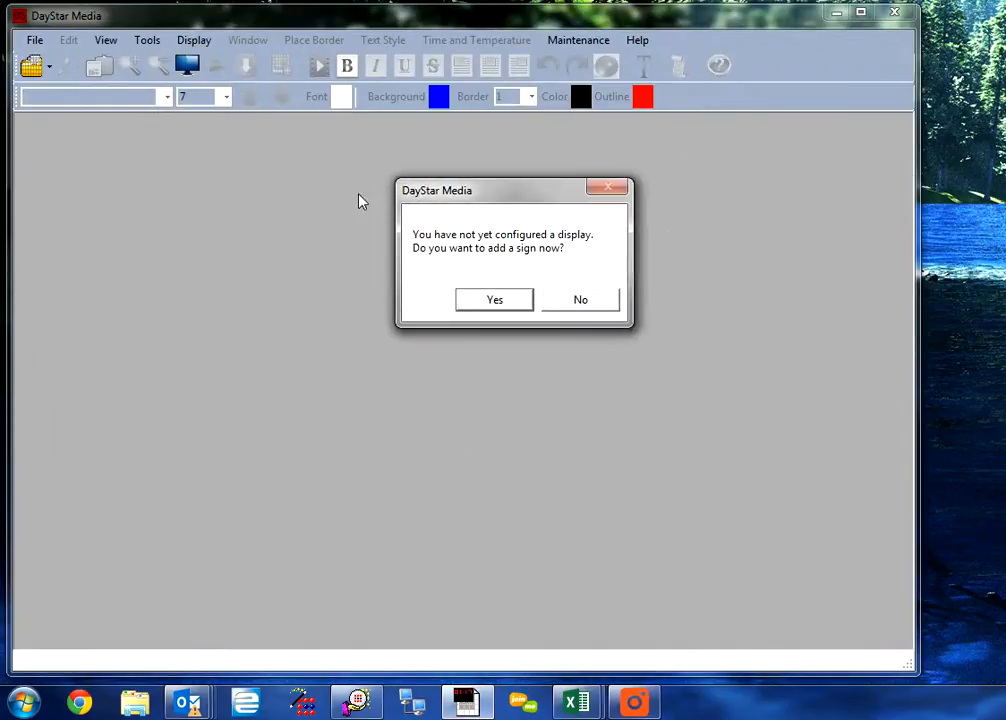
left_click(494, 301)
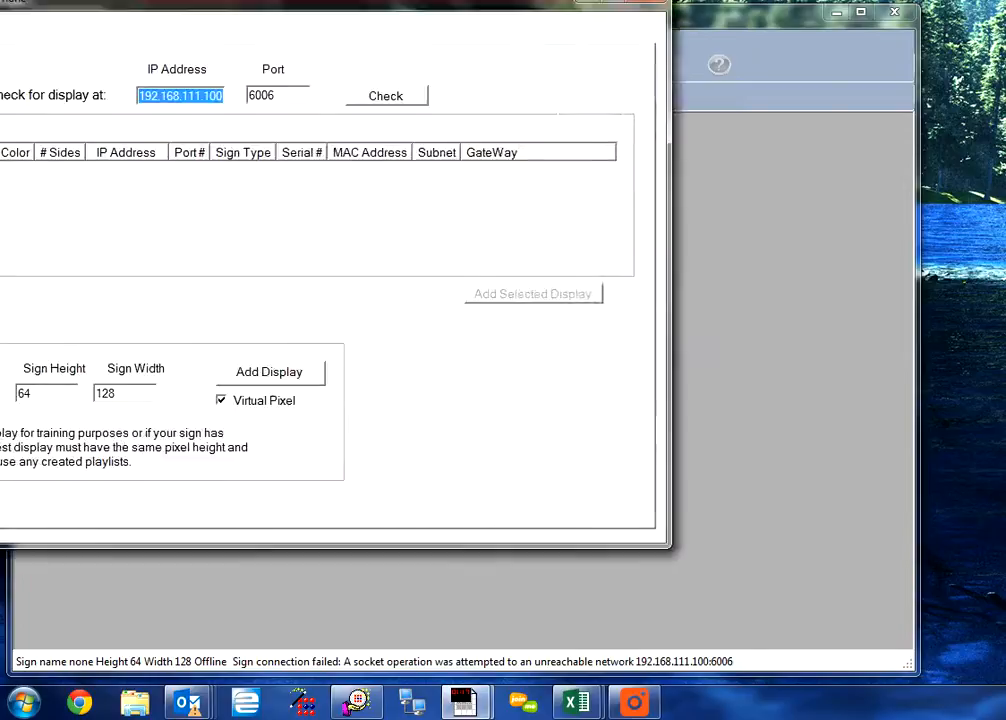
left_click_drag(432, 5, 680, 88)
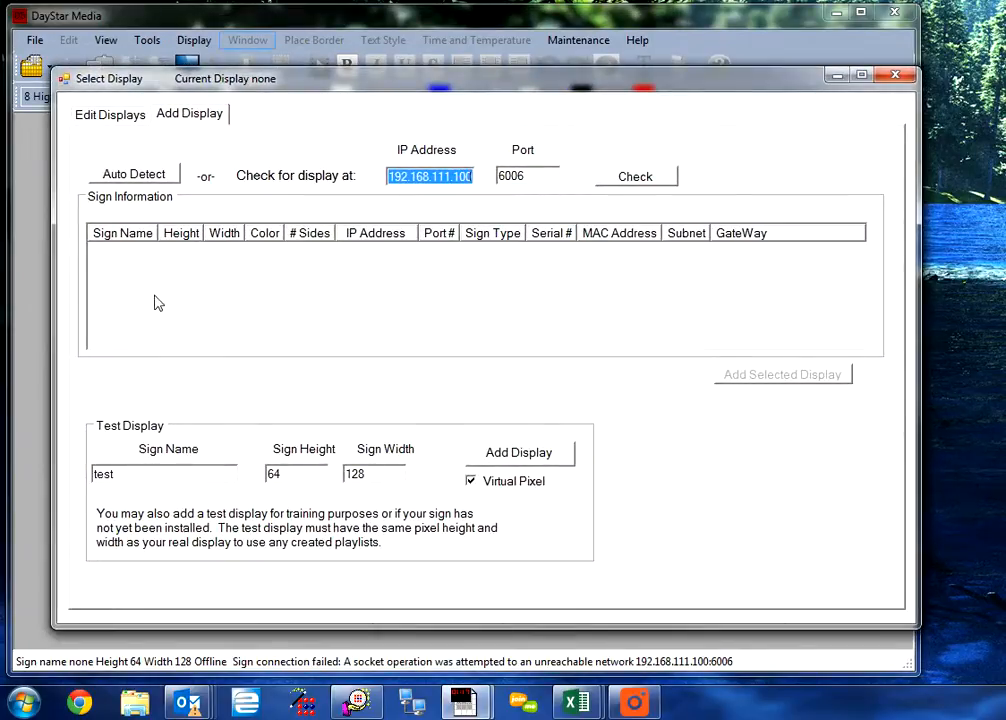
left_click(150, 176)
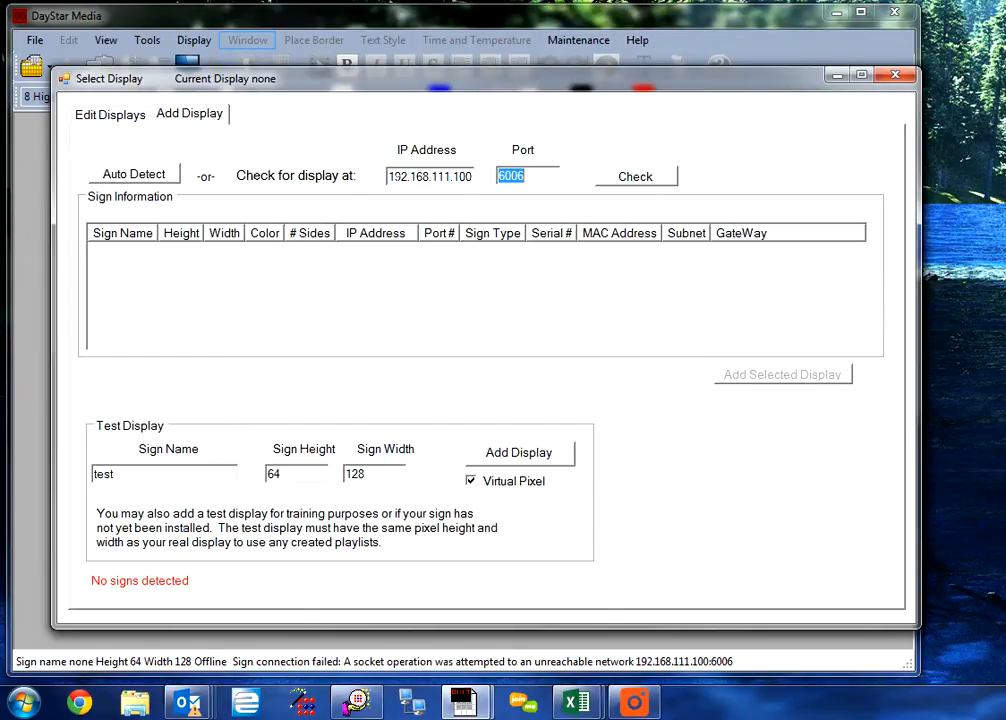
left_click_drag(389, 177, 460, 176)
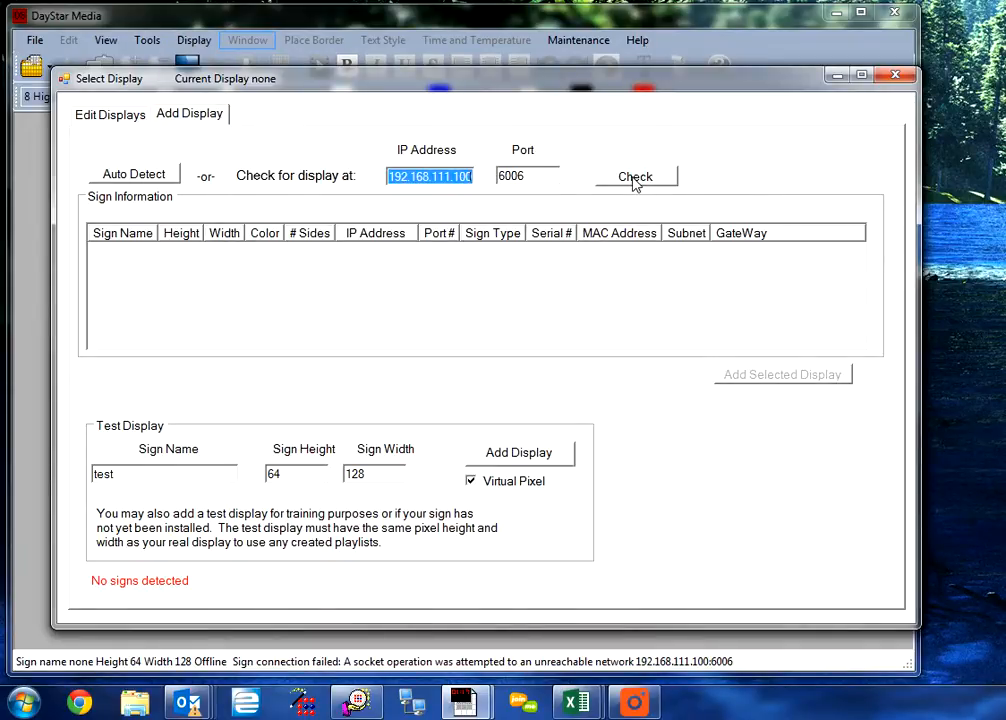
Switch to the Windows Control Panel, close the Select Display window, and open the adapter properties of Local Area Connection 2.
left_click(45, 701)
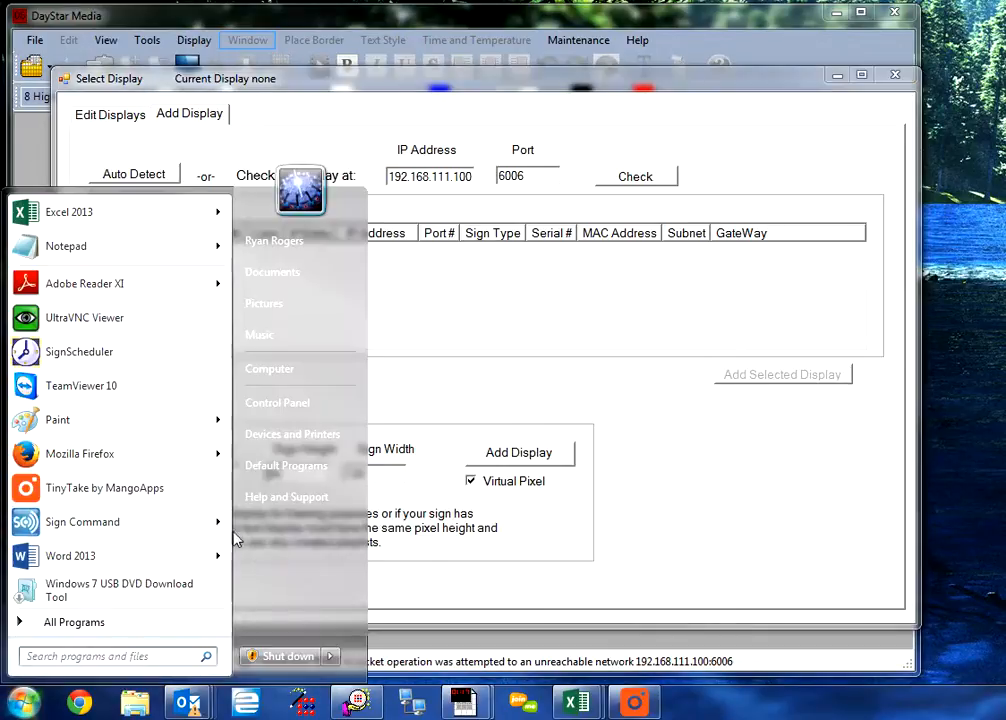
left_click(305, 410)
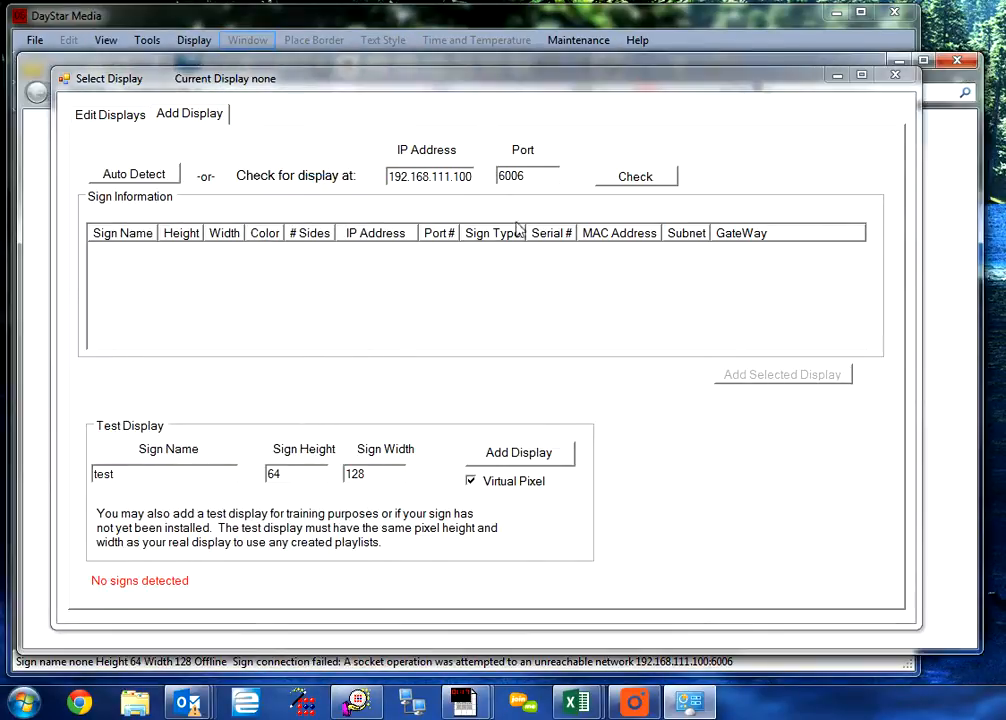
left_click(898, 77)
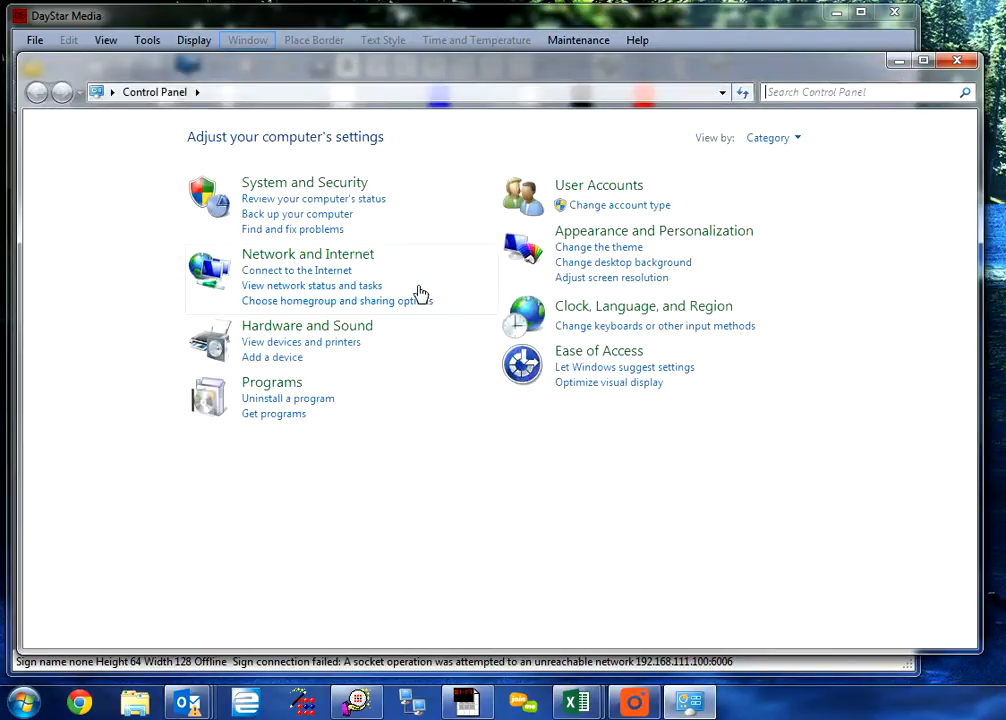
left_click(338, 257)
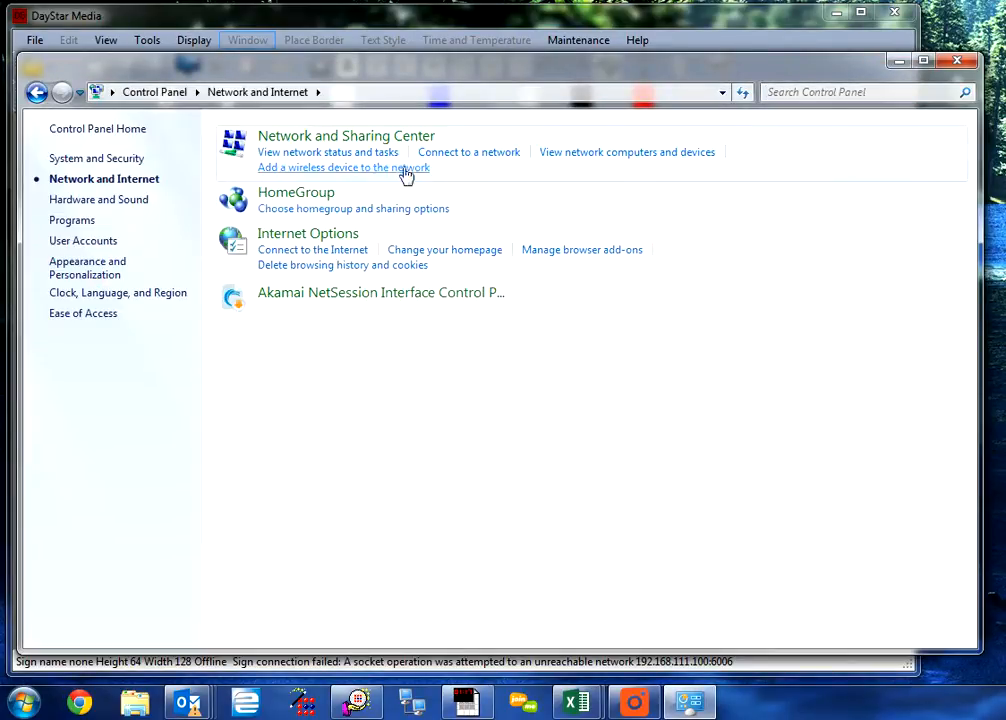
left_click(313, 141)
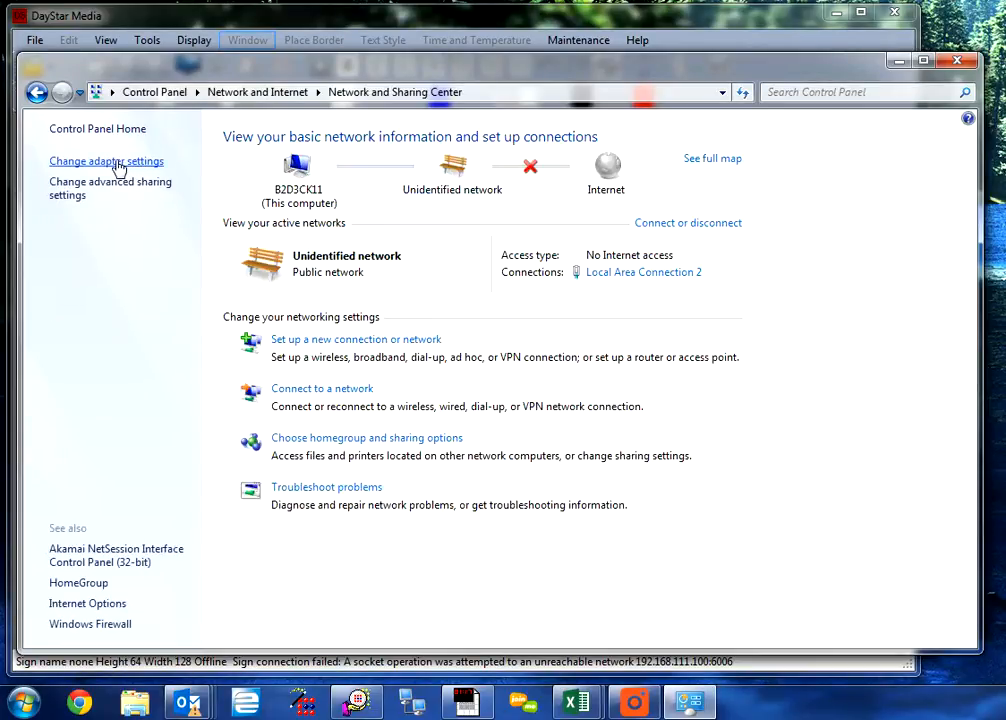
left_click(117, 167)
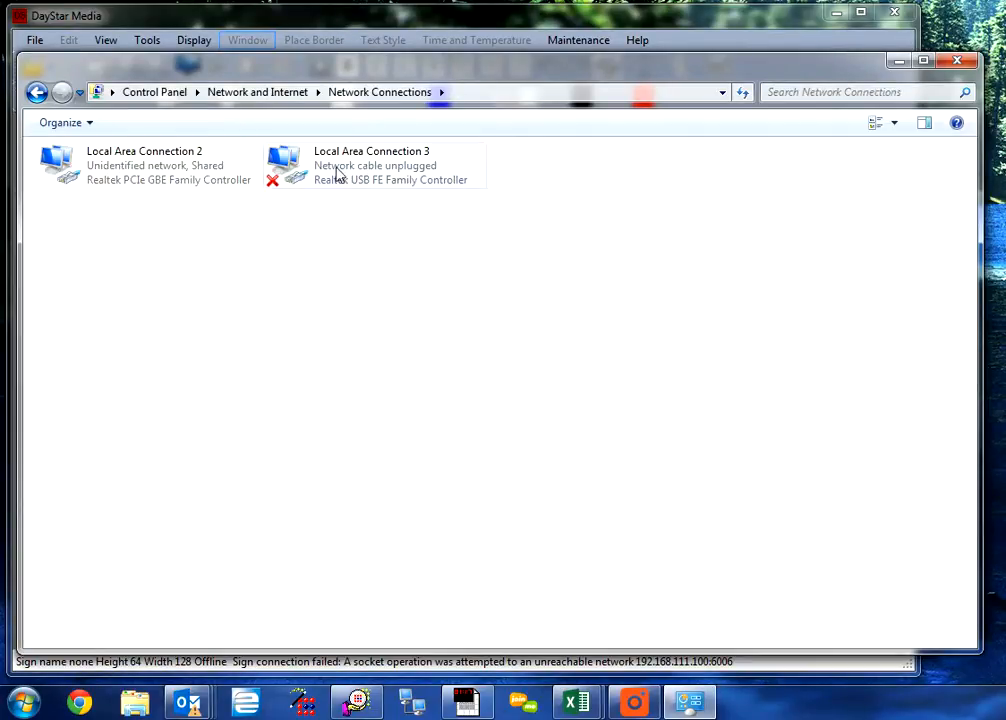
left_click(130, 166)
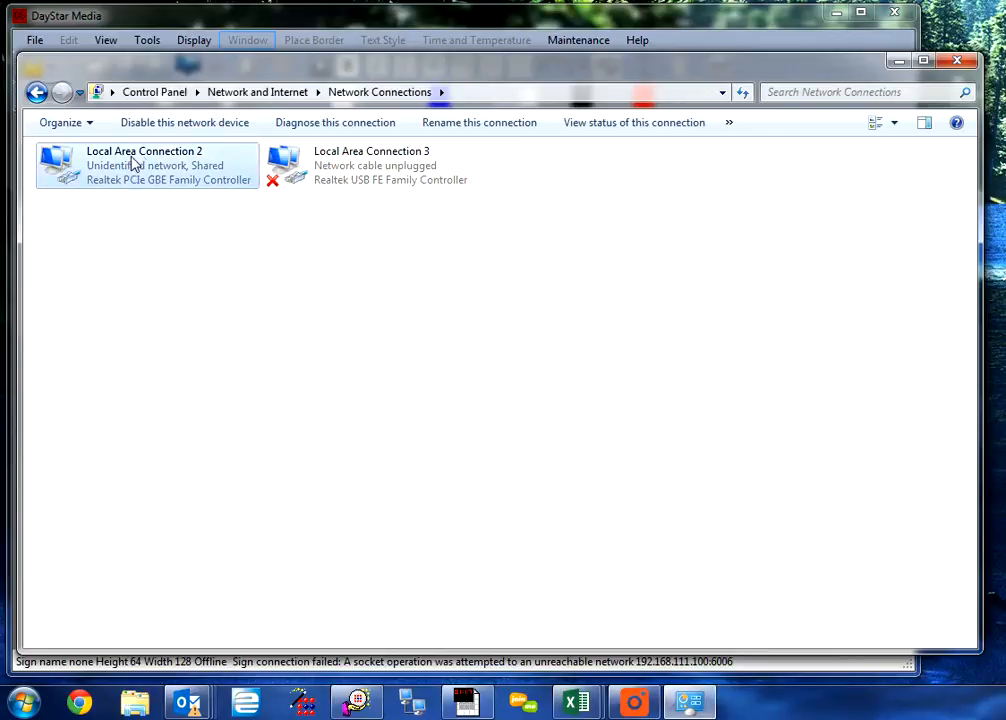
right_click(132, 172)
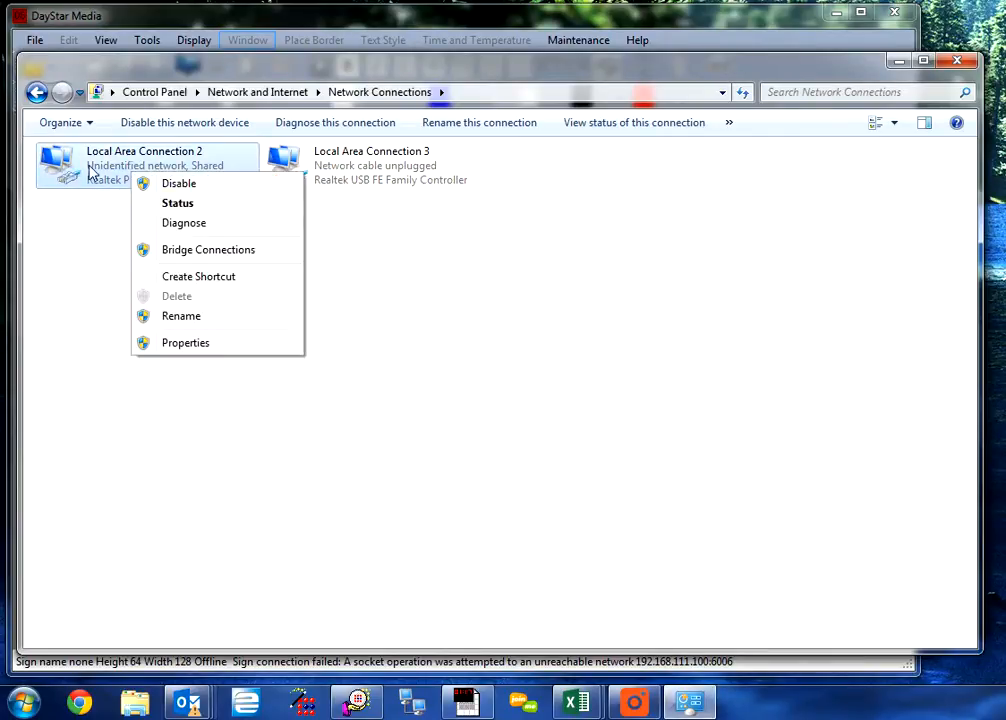
left_click(190, 343)
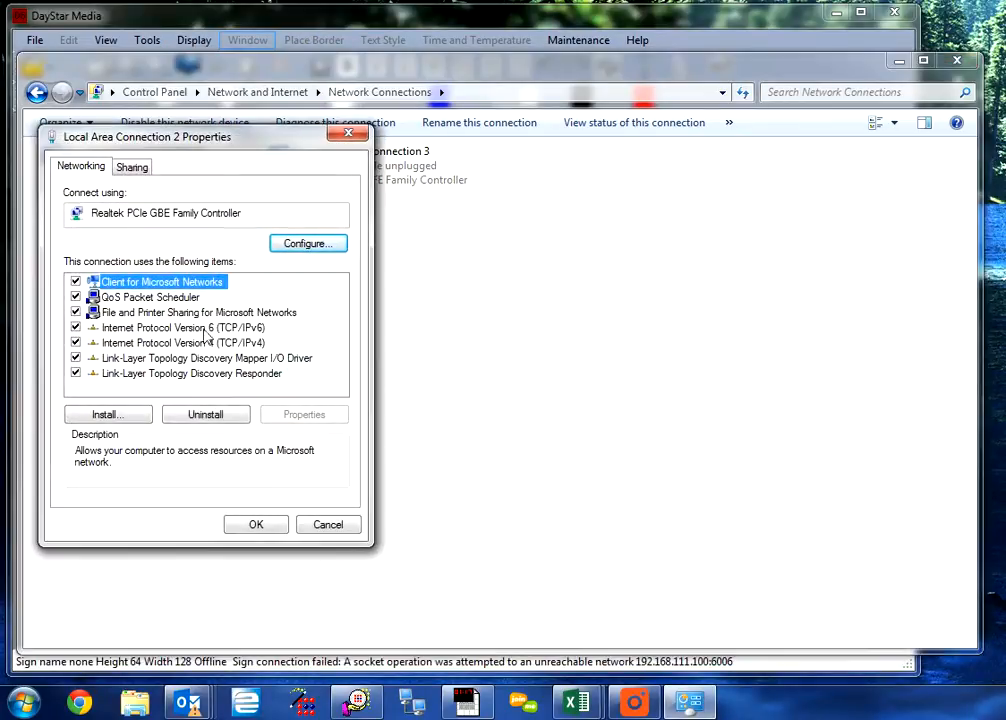
Give the adapter's IPv4 settings the static IP address 192.168.111.5 with subnet mask 255.255.255.0, and close the network settings.
left_click(184, 345)
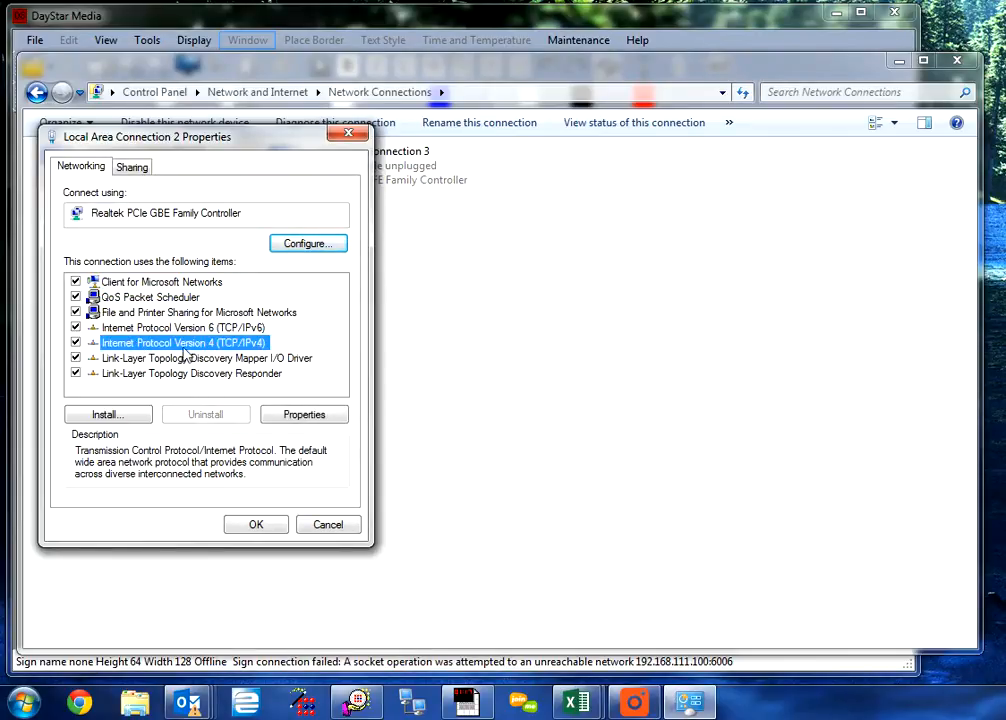
left_click(305, 414)
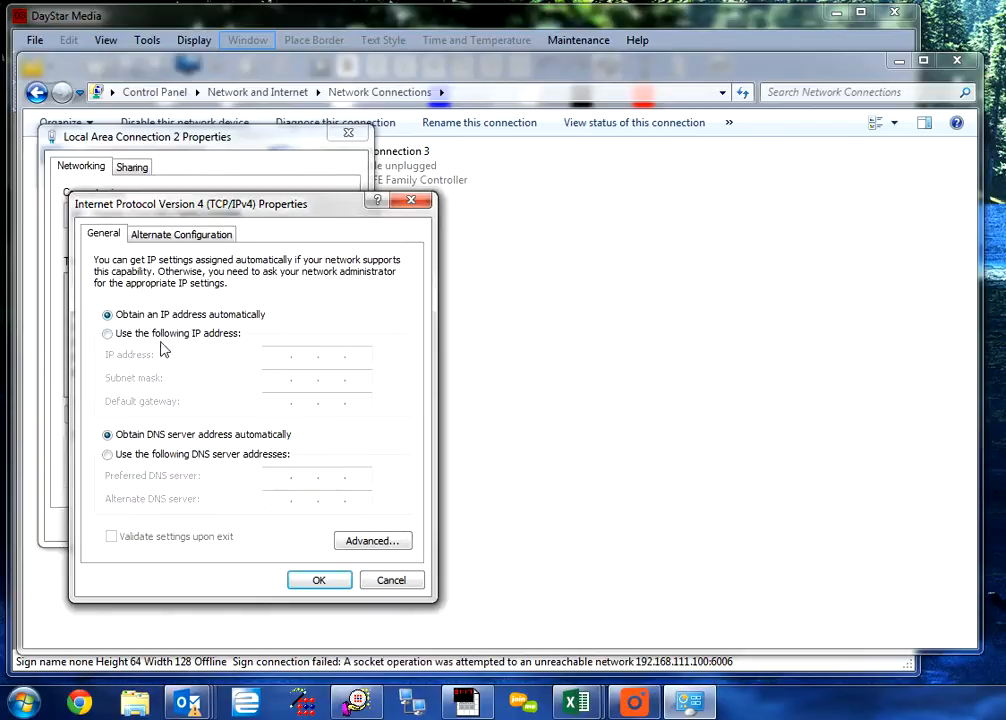
left_click(107, 334)
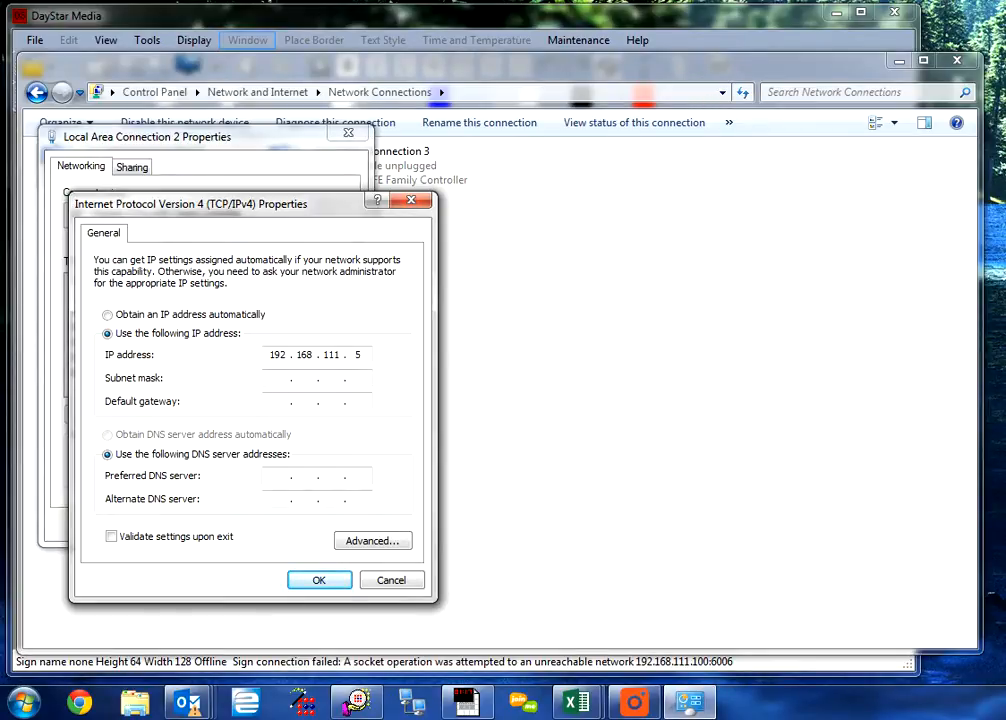
key("Tab")
left_click(316, 583)
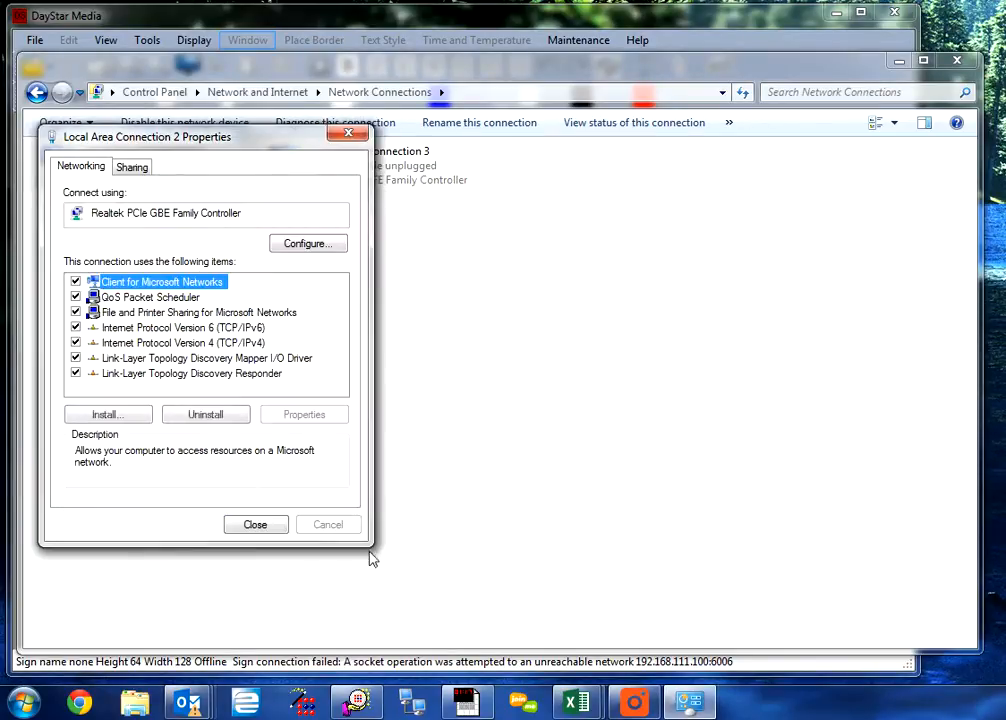
left_click(262, 526)
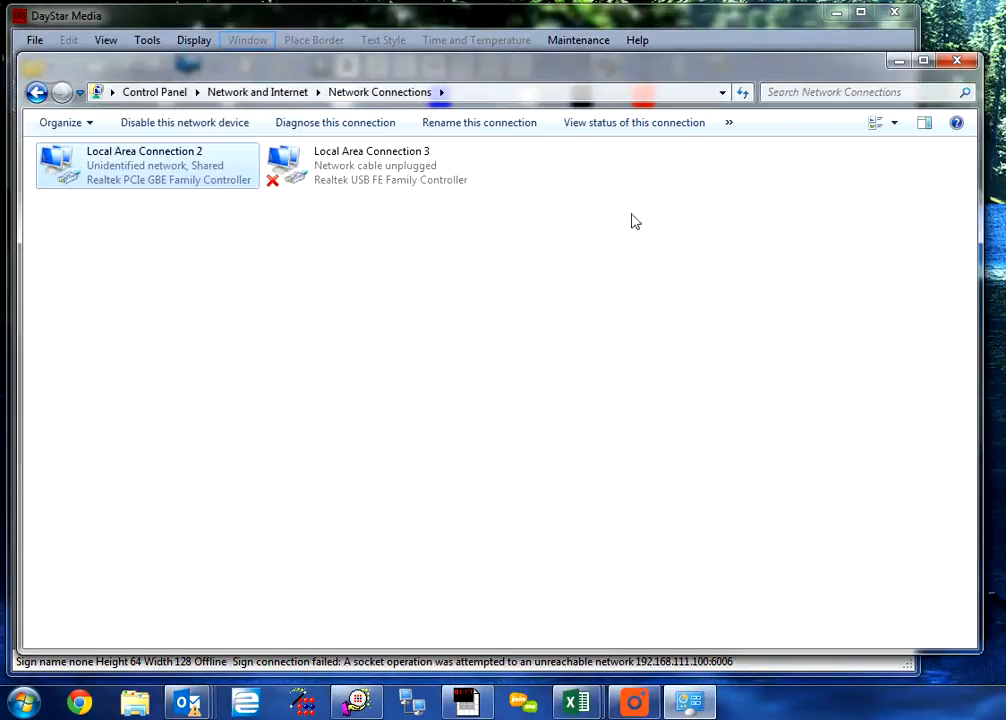
left_click(957, 63)
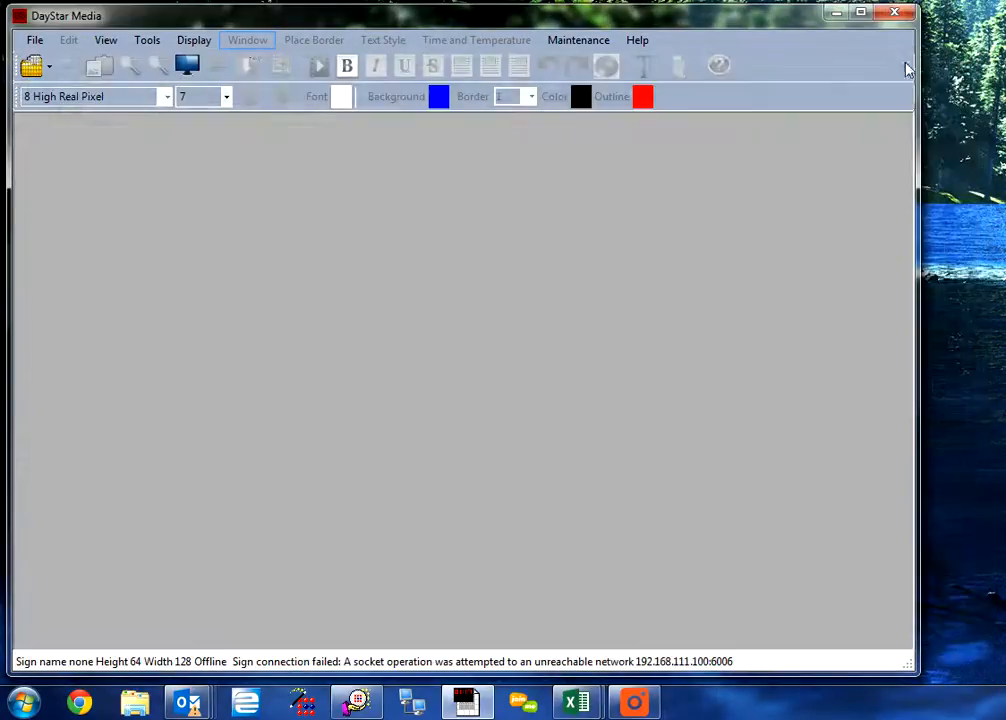
In DayStar Media, check for a display to add at IP address 192.168.111.100, port 6006.
left_click(193, 41)
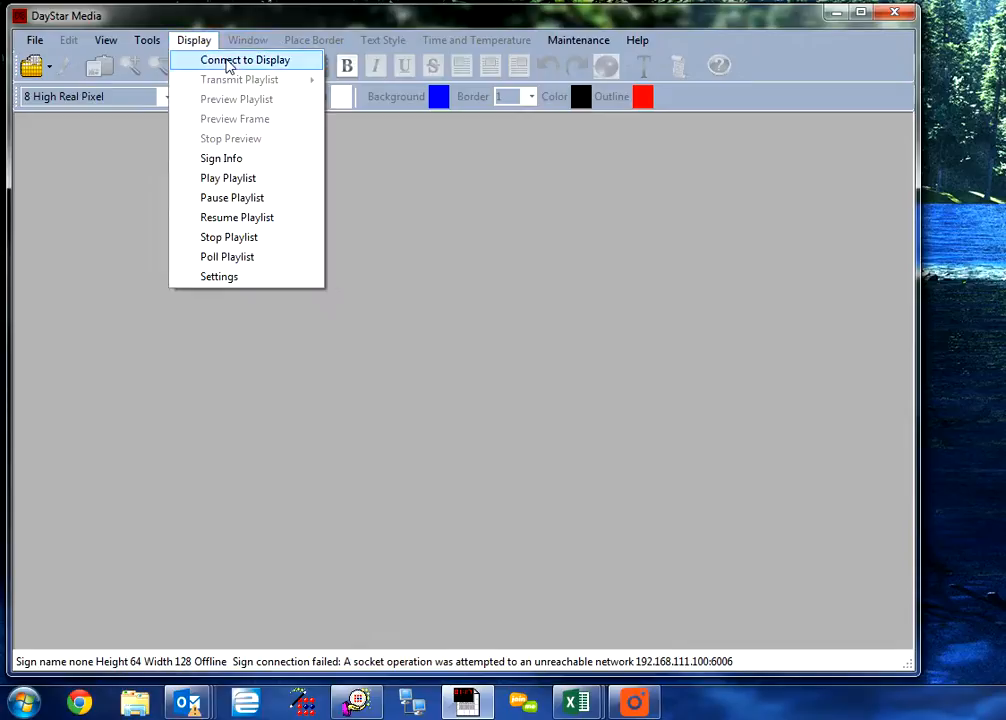
left_click(227, 62)
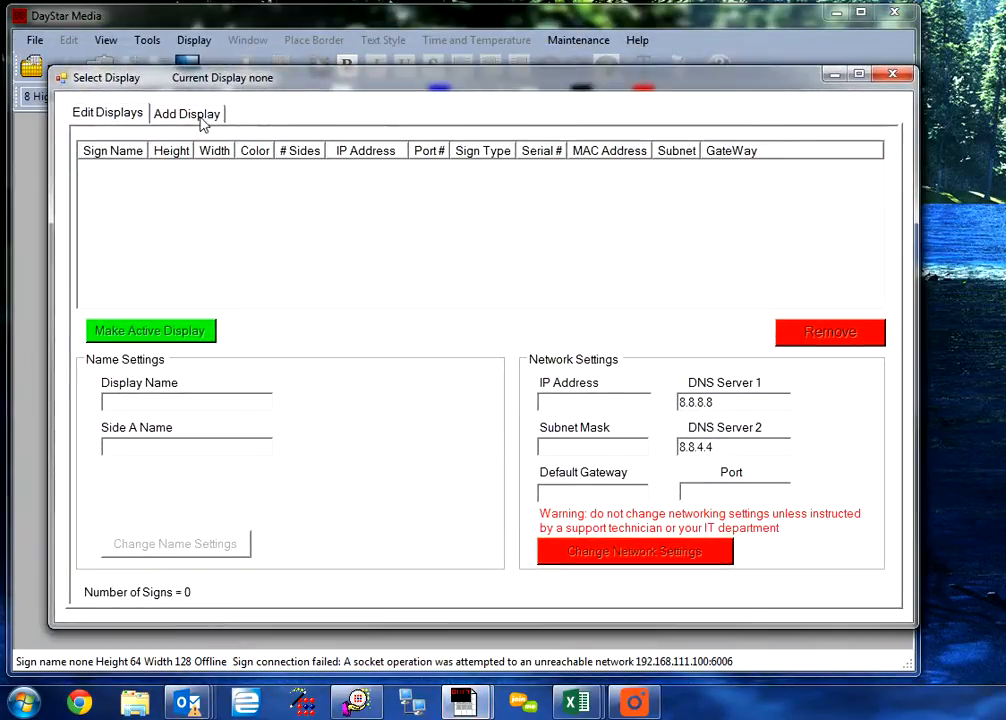
left_click(199, 116)
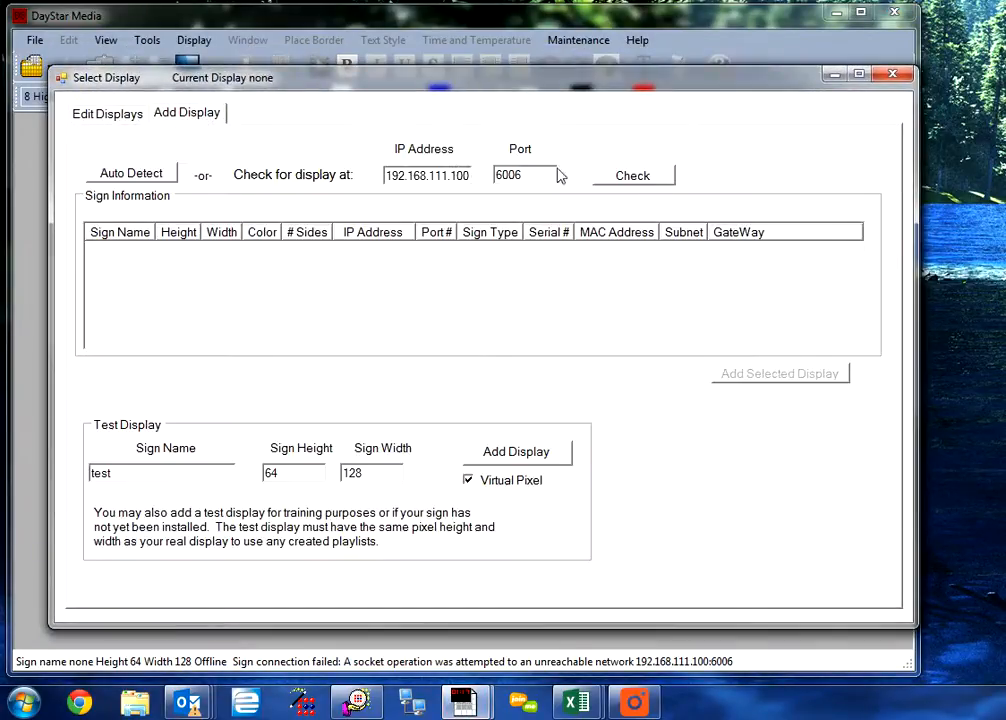
left_click(664, 177)
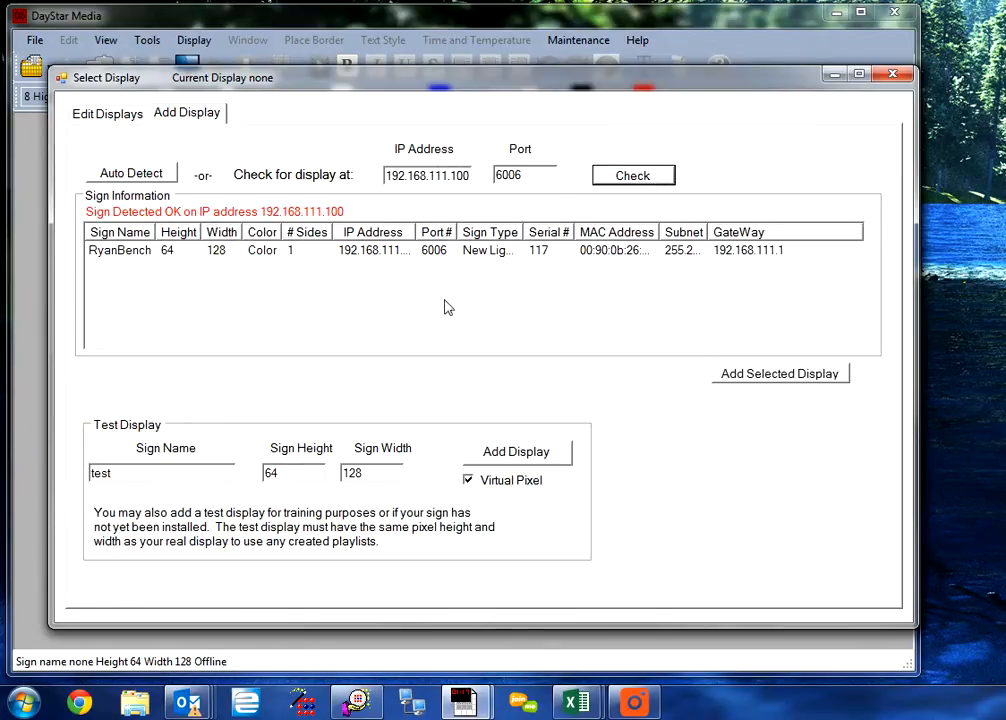
Add the sign detected at 192.168.111.100 to the configured displays and select it for editing.
left_click(430, 255)
double_click(416, 232)
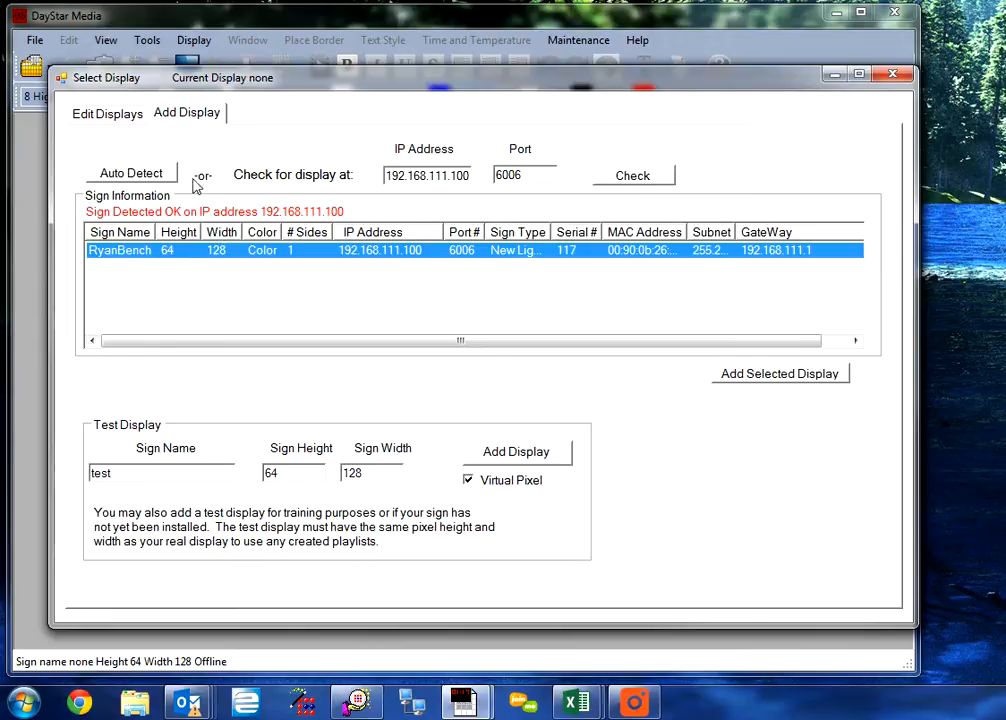
left_click(752, 375)
left_click(107, 113)
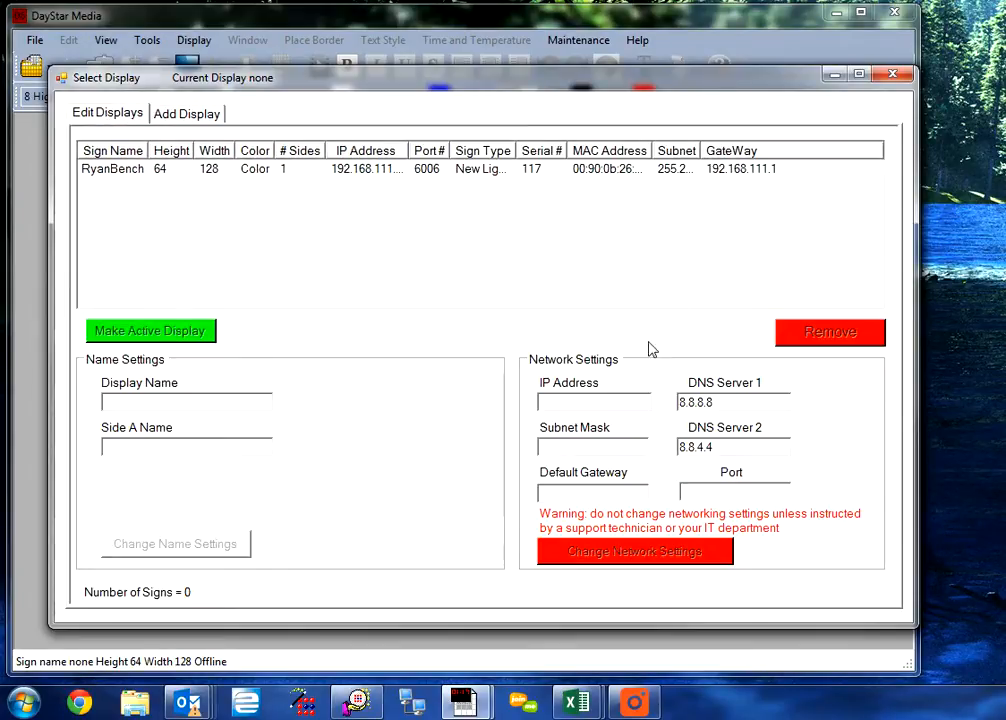
left_click(112, 170)
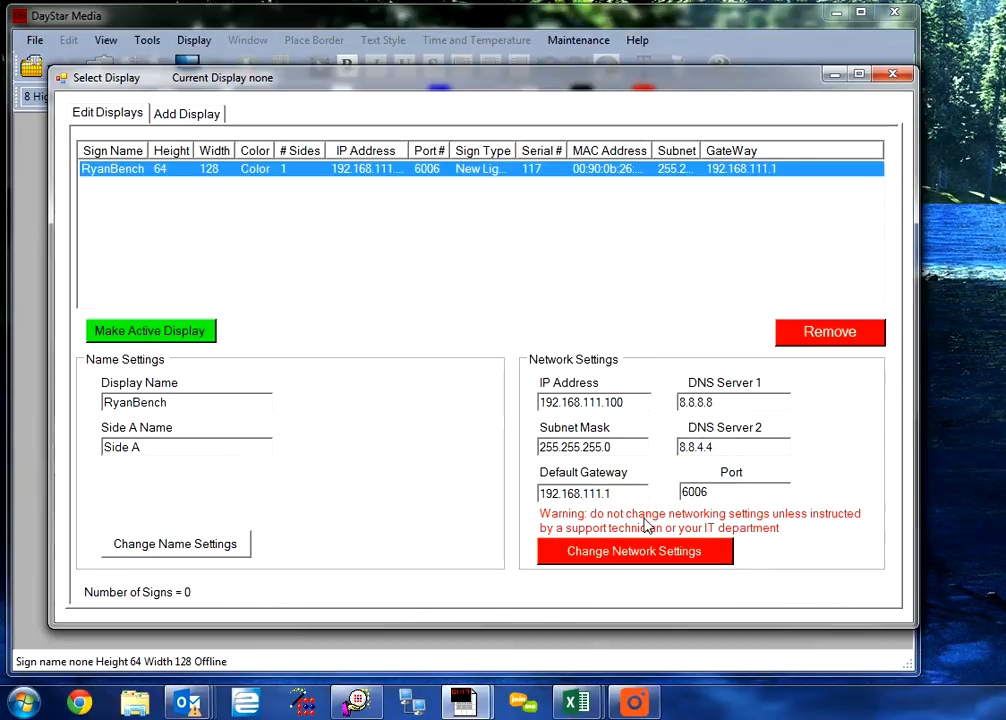
Return to the Windows Control Panel's network connections and reopen the properties of Local Area Connection 2.
left_click(22, 703)
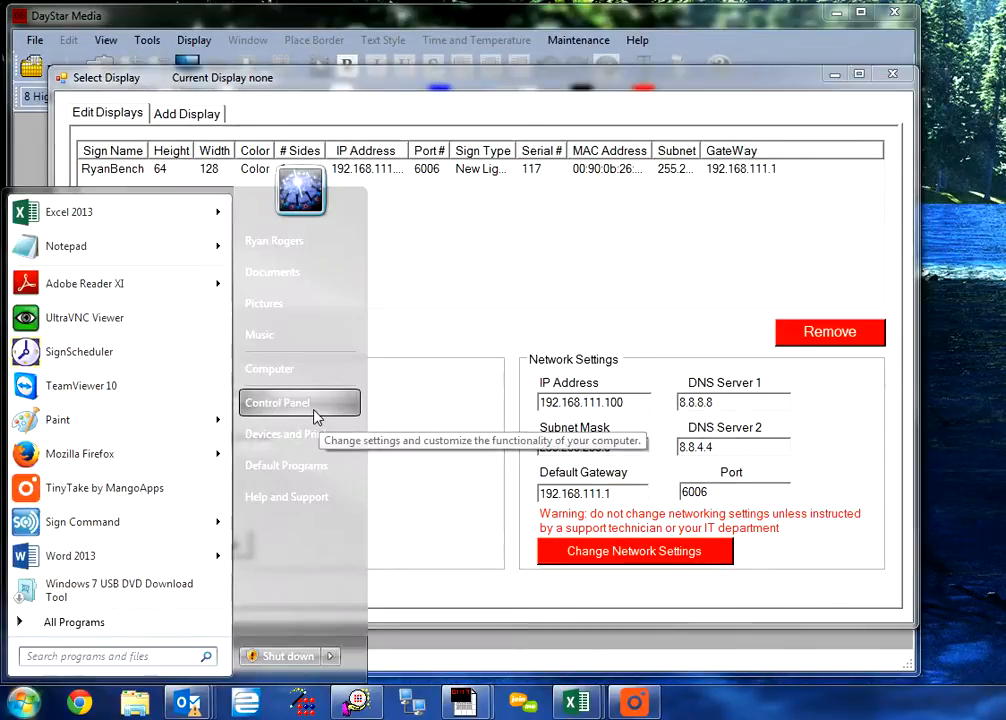
left_click(315, 413)
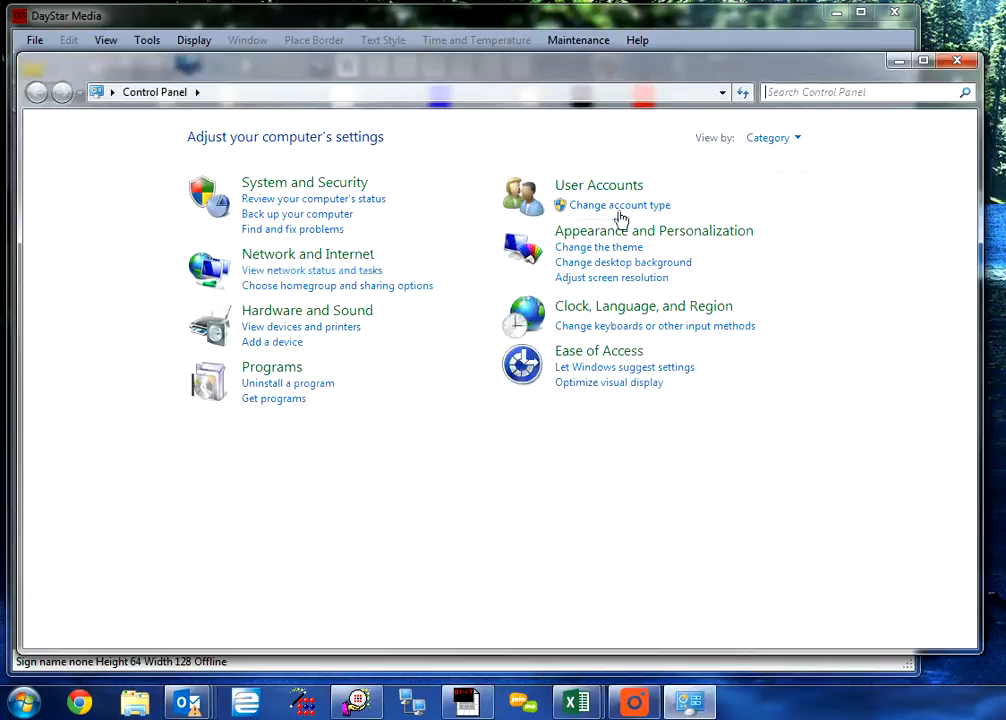
left_click(318, 255)
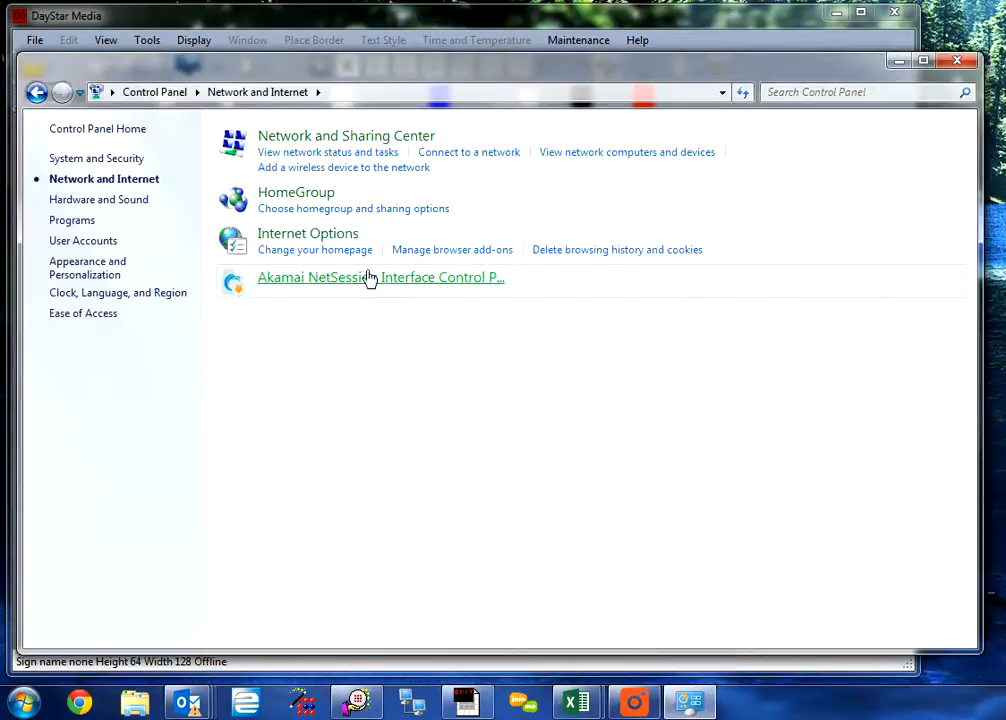
left_click(322, 154)
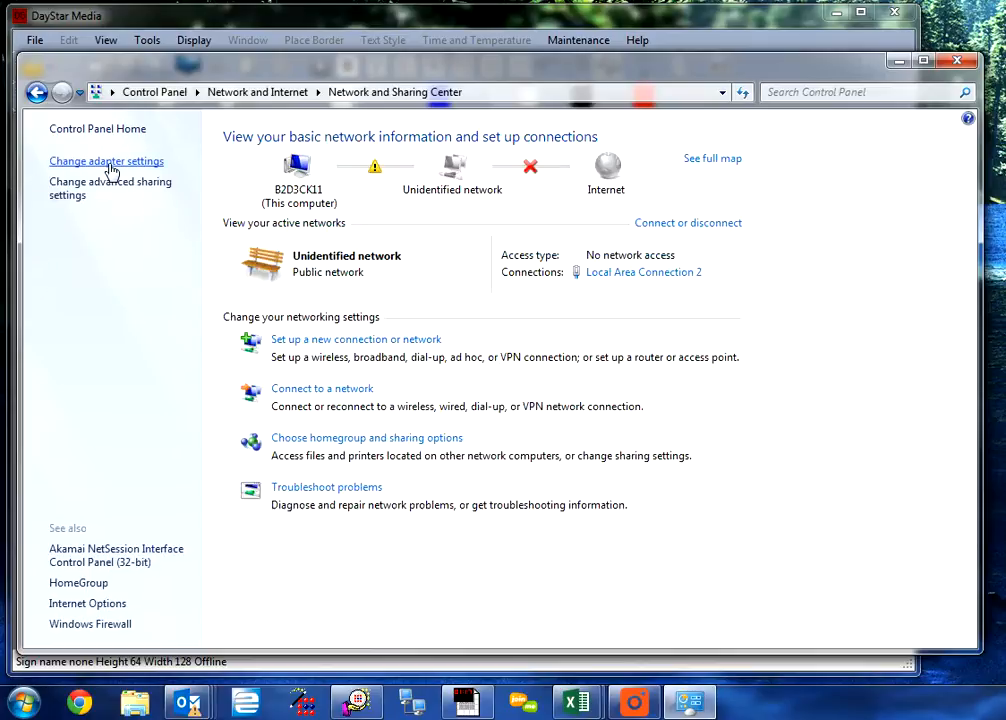
left_click(106, 162)
left_click(103, 173)
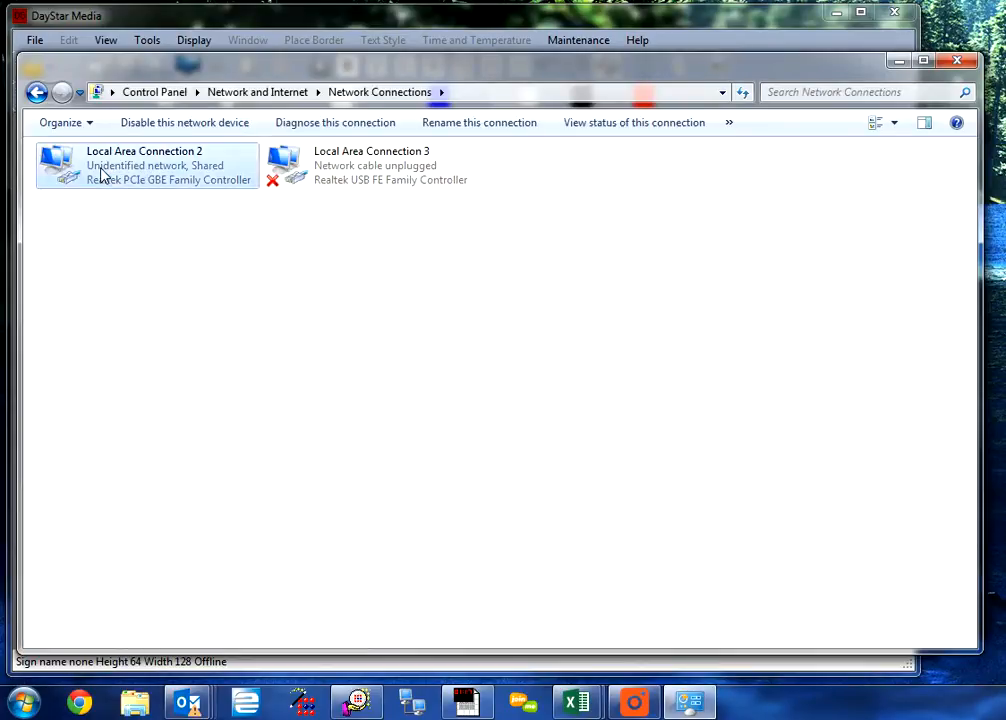
right_click(102, 171)
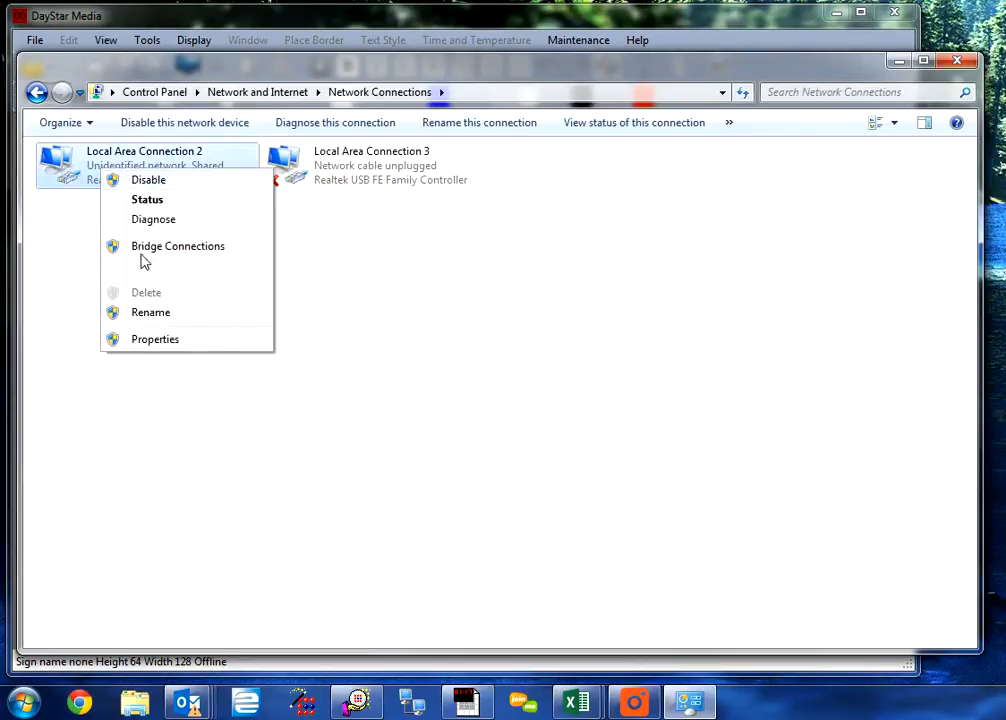
left_click(171, 342)
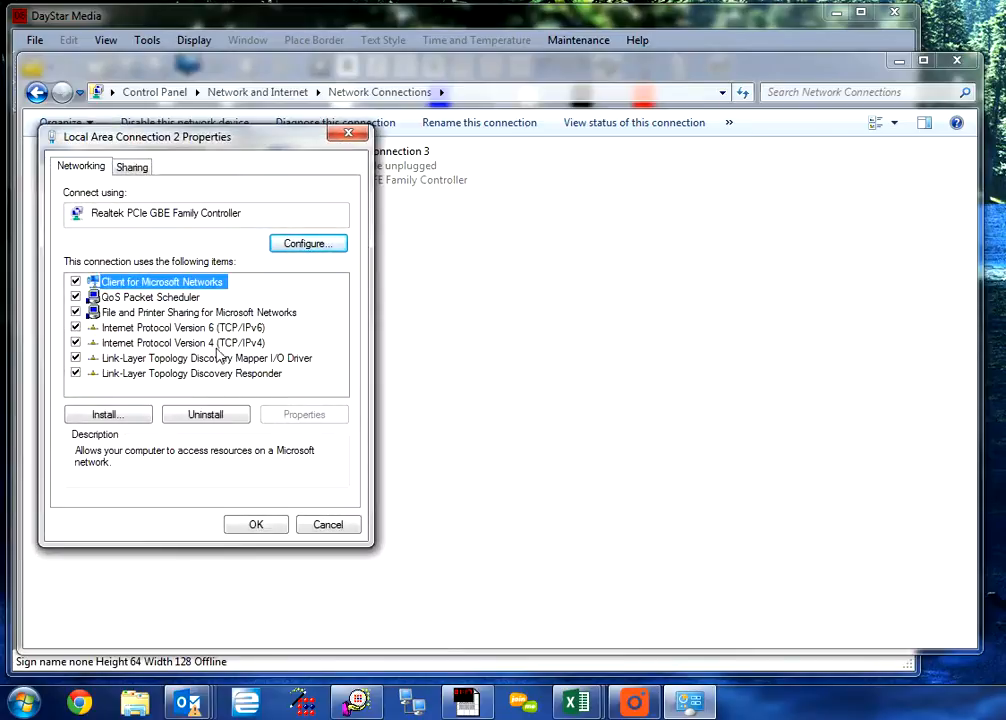
Set the adapter's IPv4 settings to obtain both the IP address and DNS server address automatically, and apply them.
left_click(211, 343)
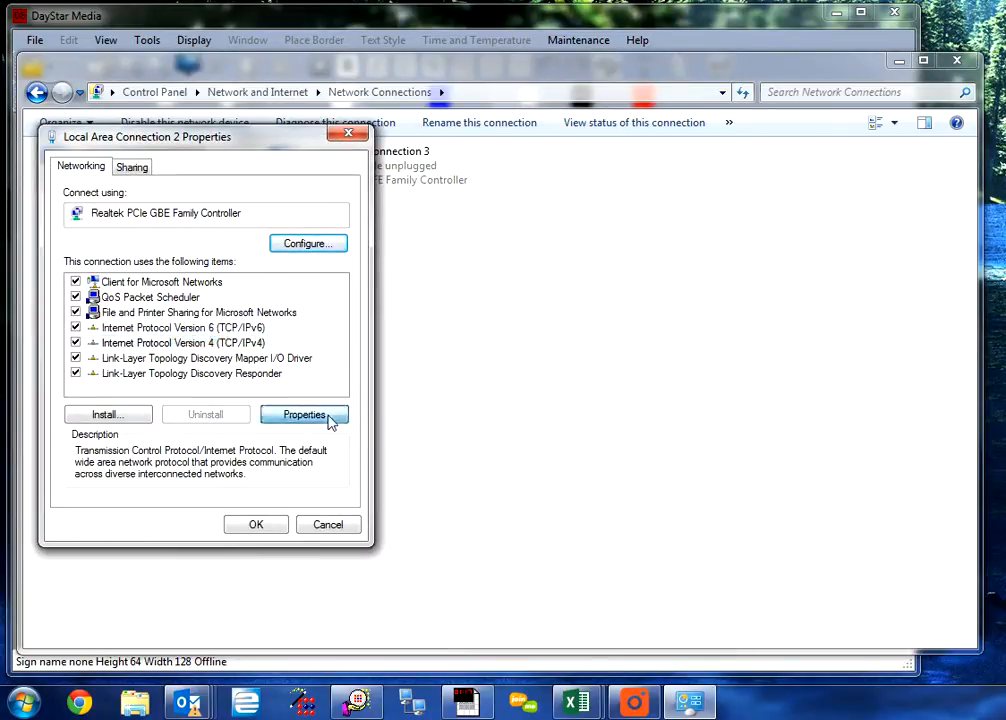
left_click(330, 416)
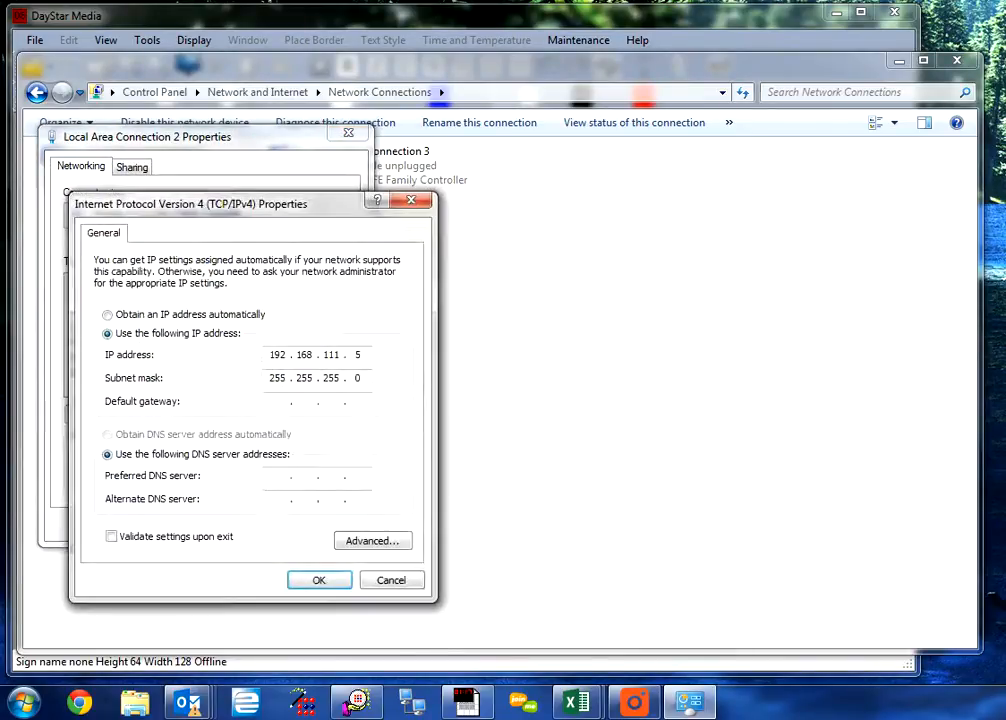
left_click(128, 316)
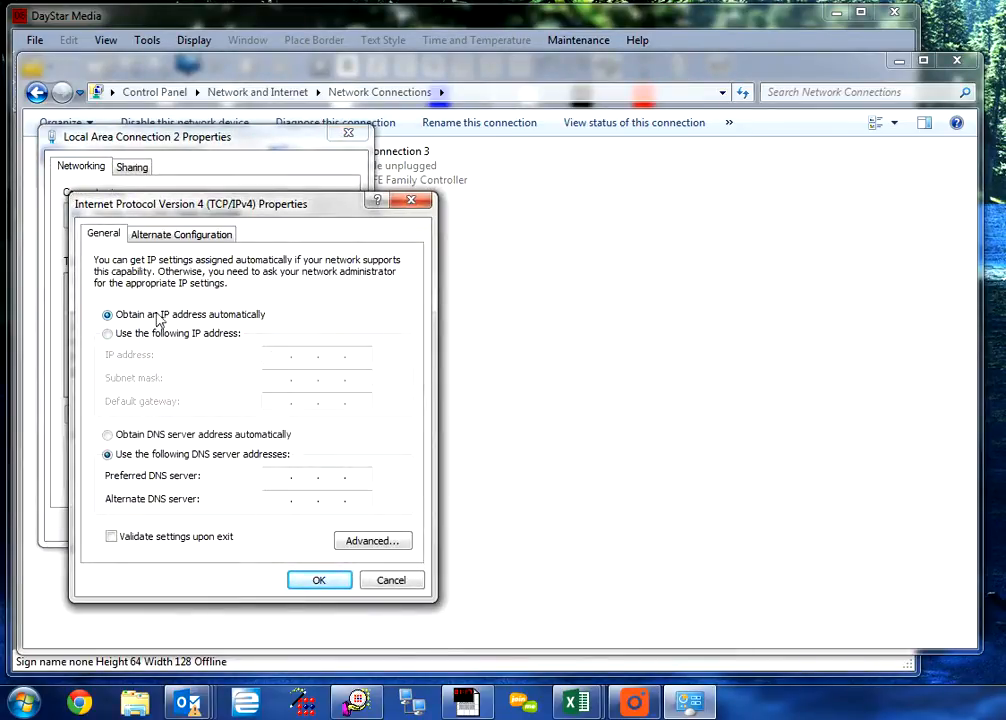
left_click(170, 438)
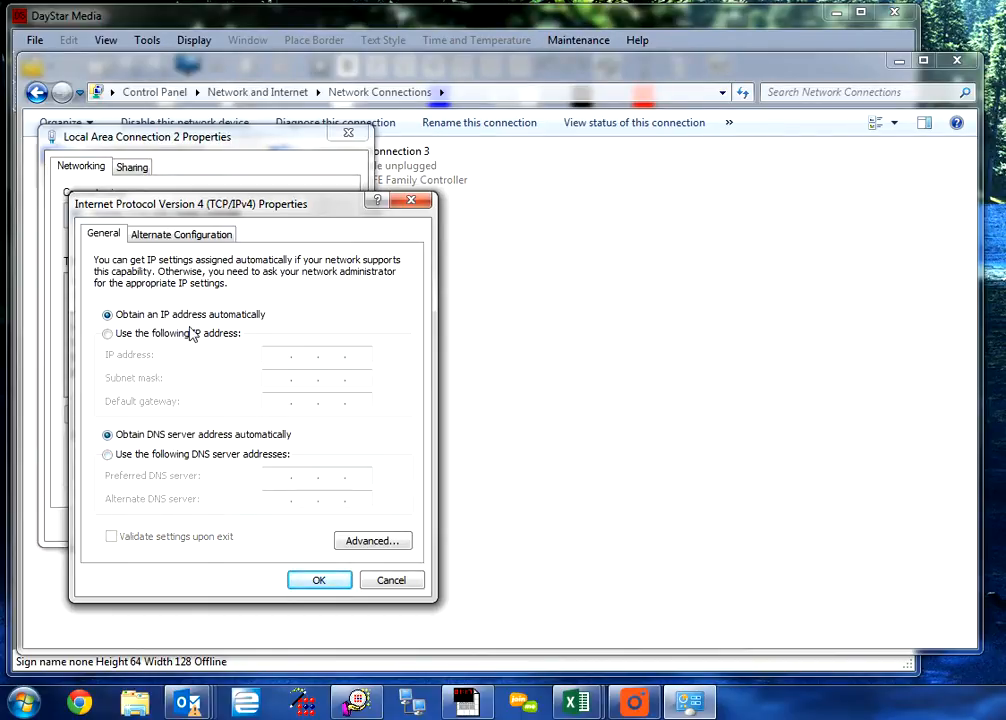
left_click(318, 583)
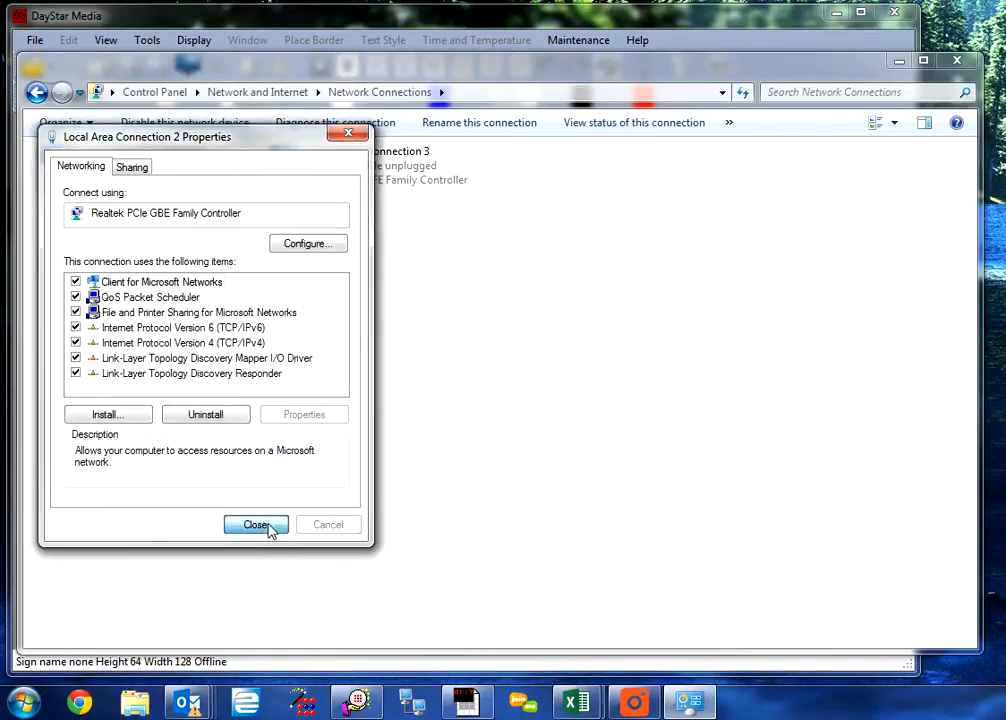
left_click(268, 531)
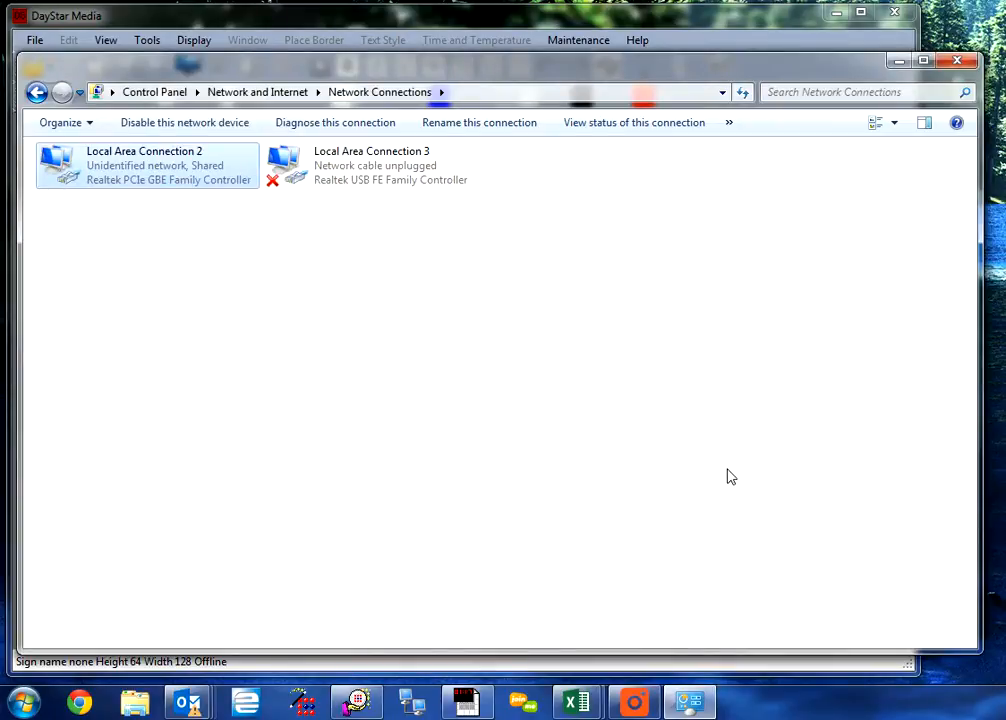